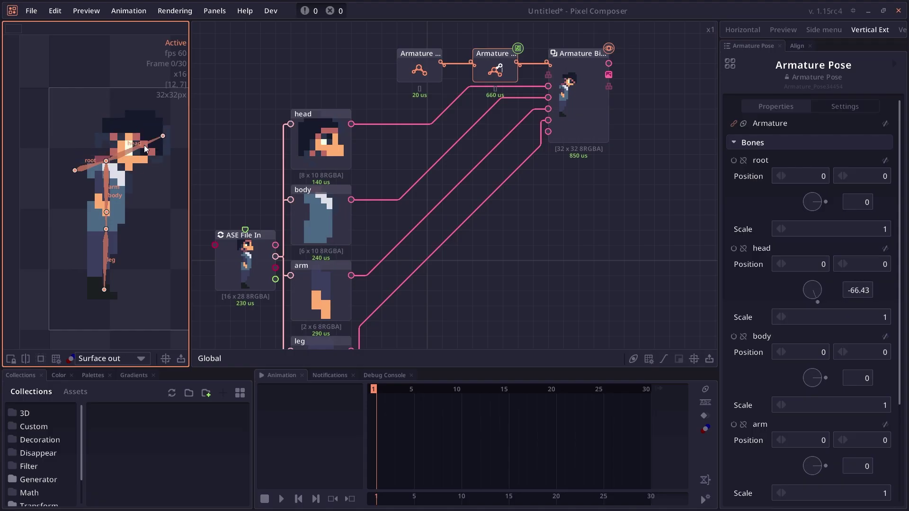
# Rotate the character's head bone back and forth in the Armature Pose viewport.
pyautogui.moveTo(136, 189); pyautogui.dragTo(94, 201)
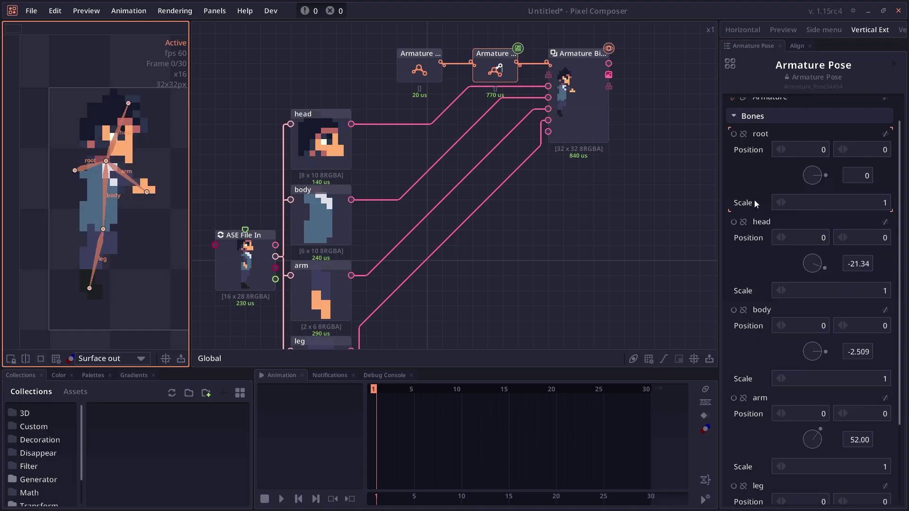
pyautogui.scroll(-1, 758, 449)
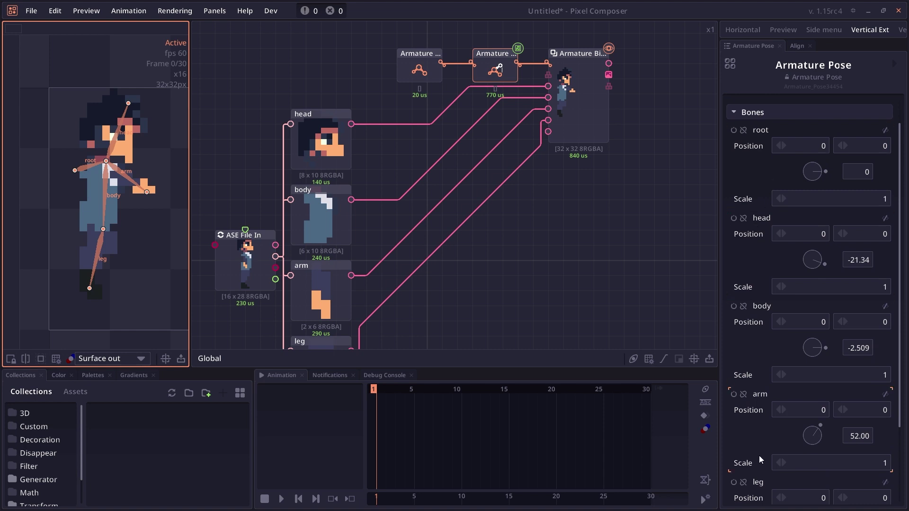
pyautogui.scroll(2, 760, 456)
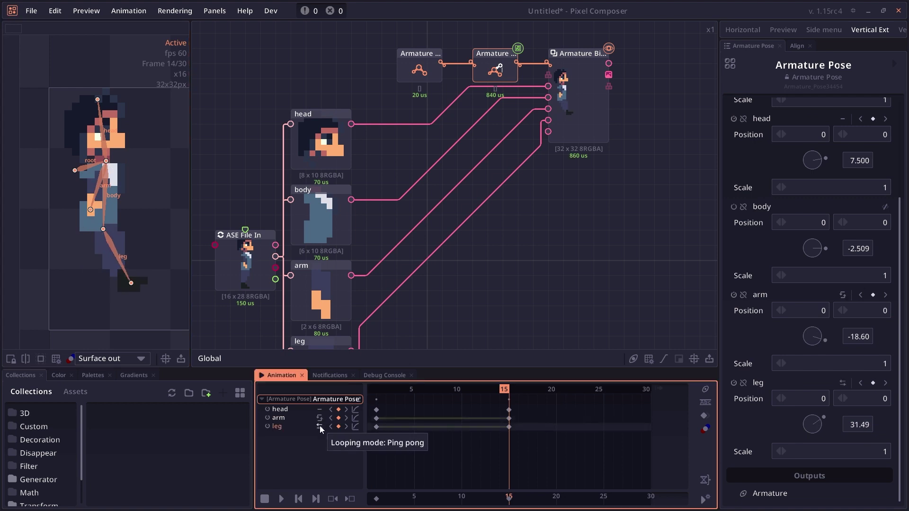
# Stagger the head, arm and leg keyframes along the timeline and play the animation.
pyautogui.moveTo(547, 462); pyautogui.dragTo(383, 423)
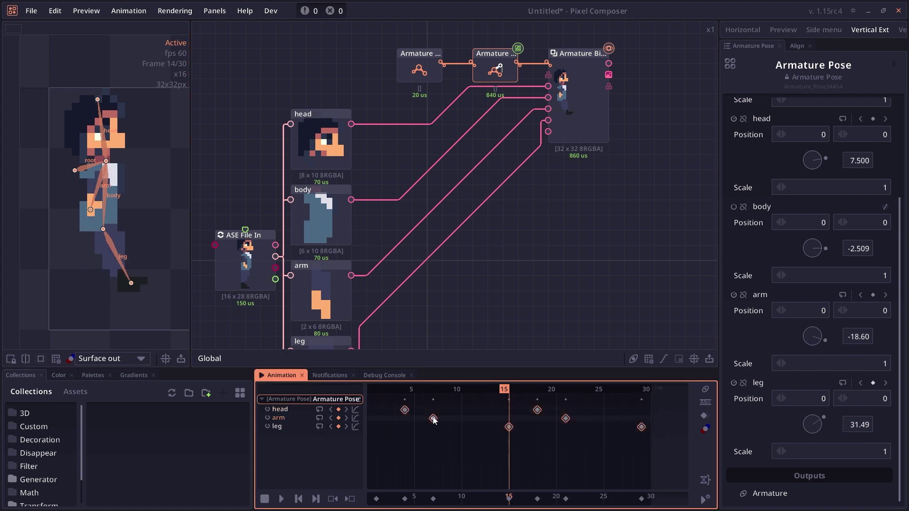
pyautogui.click(298, 499)
pyautogui.click(282, 499)
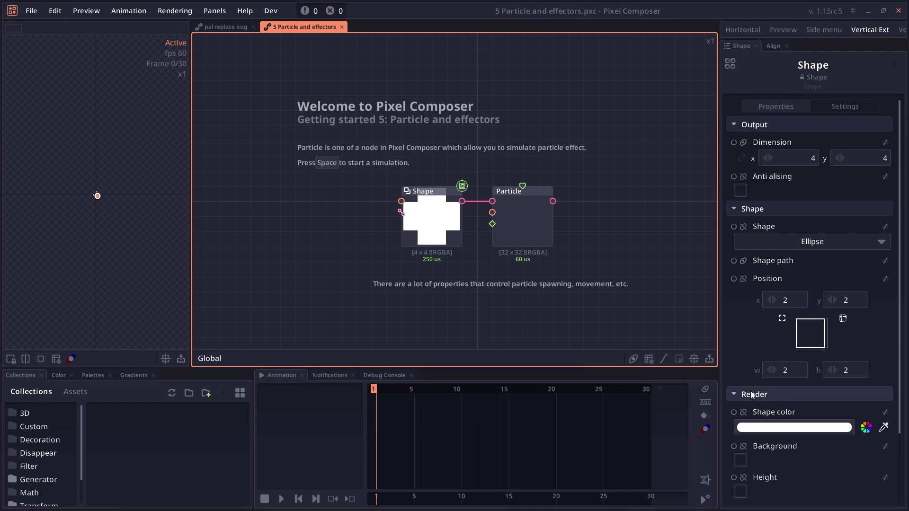
# Give the shape colour F2F0E5, the first swatch of the cc-29 palette.
pyautogui.click(794, 428)
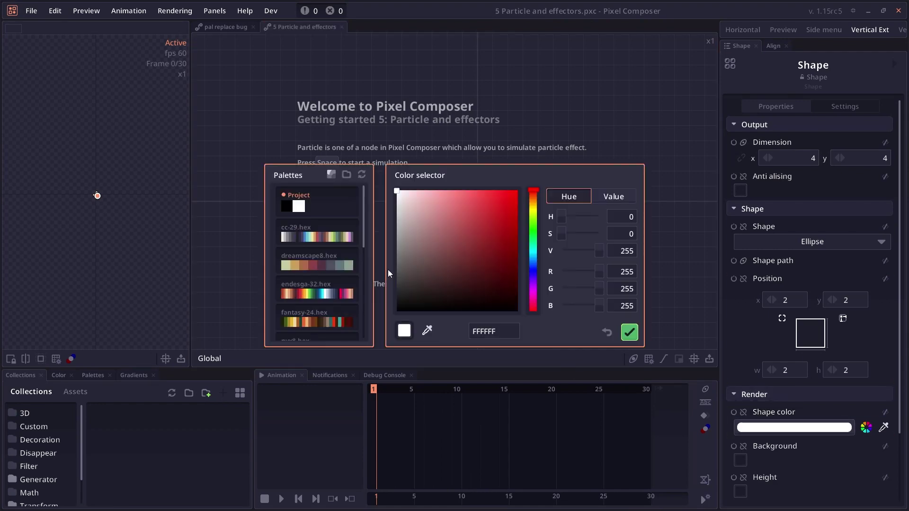
pyautogui.click(332, 174)
pyautogui.click(287, 234)
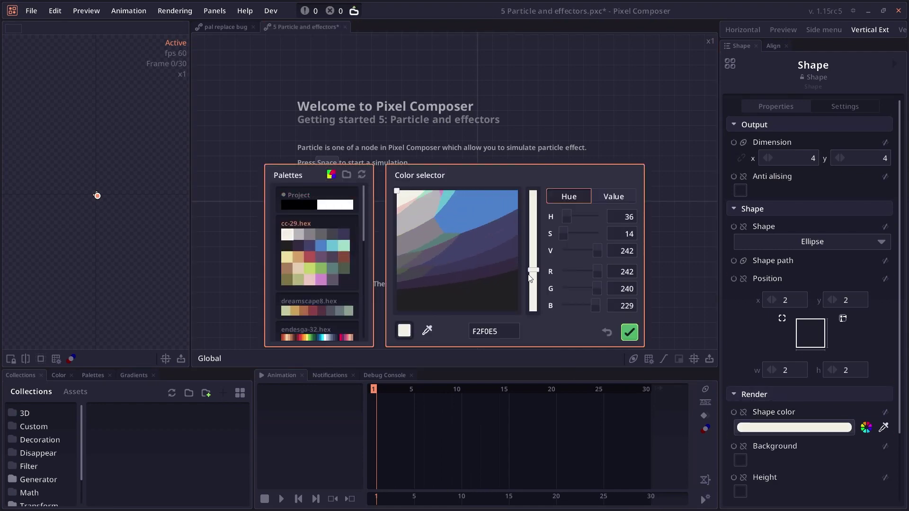
pyautogui.click(630, 333)
pyautogui.click(844, 428)
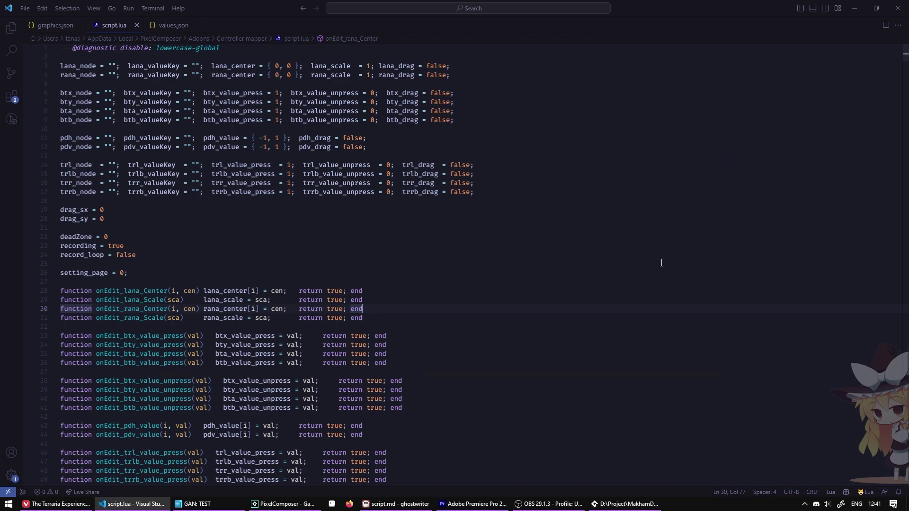
# Scroll script.lua down to step() and link the Transform Position value to the mapper.
pyautogui.scroll(-20, 663, 243)
pyautogui.scroll(-12, 663, 243)
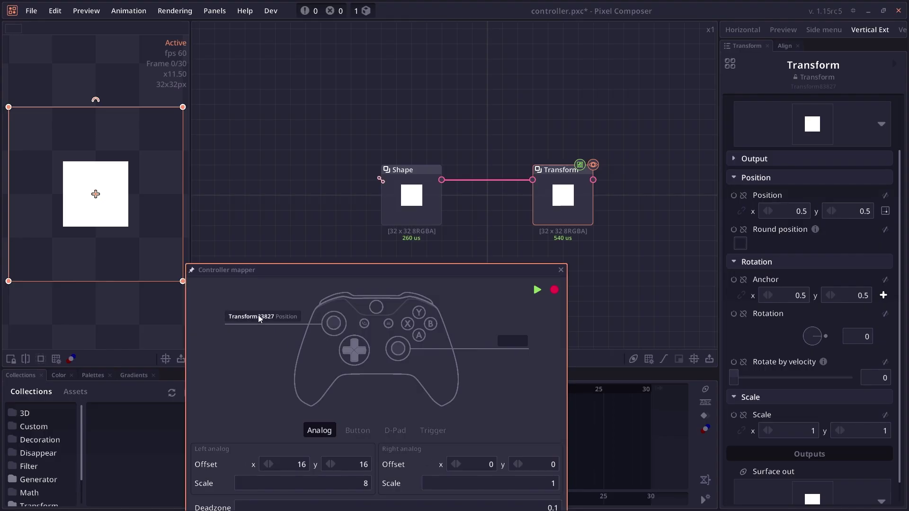
pyautogui.moveTo(258, 314); pyautogui.dragTo(800, 210)
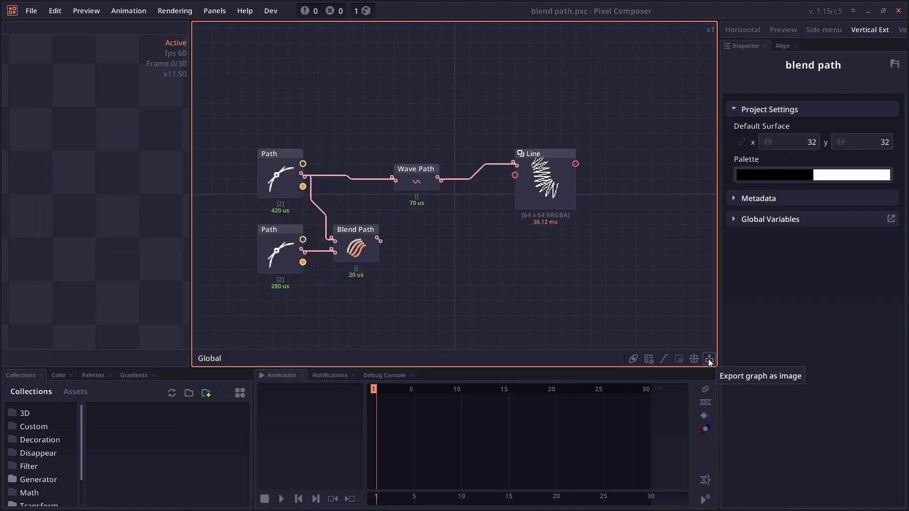
# Set the graph image export to All nodes, scale 2, with a solid background.
pyautogui.click(709, 359)
pyautogui.click(510, 238)
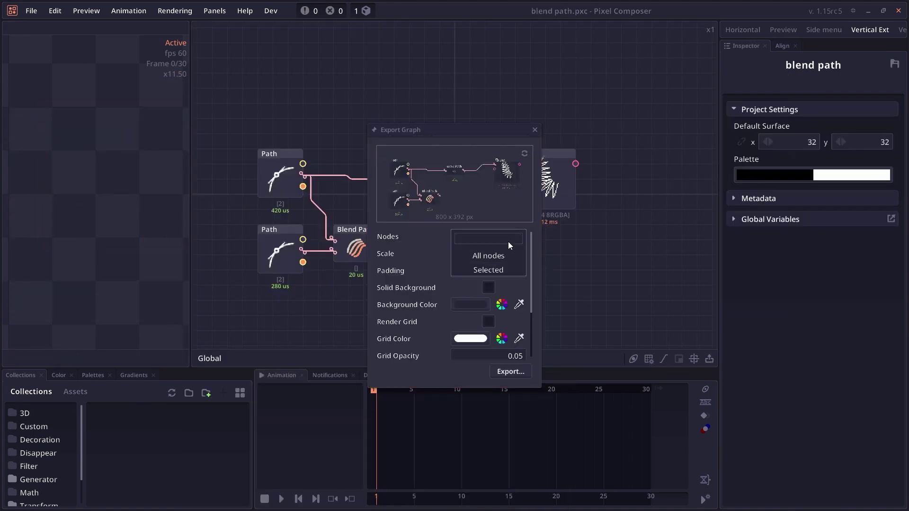
pyautogui.click(509, 254)
pyautogui.click(509, 252)
pyautogui.write('2')
pyautogui.click(488, 287)
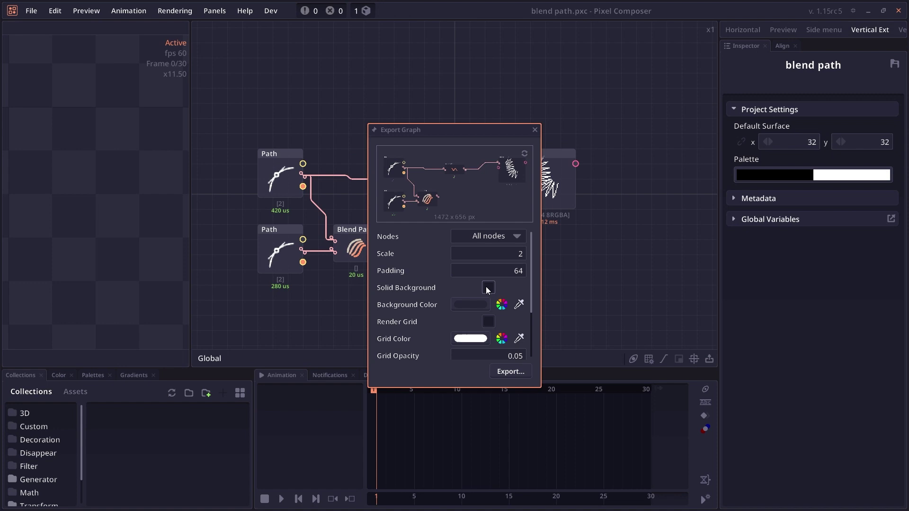
pyautogui.scroll(-3, 494, 327)
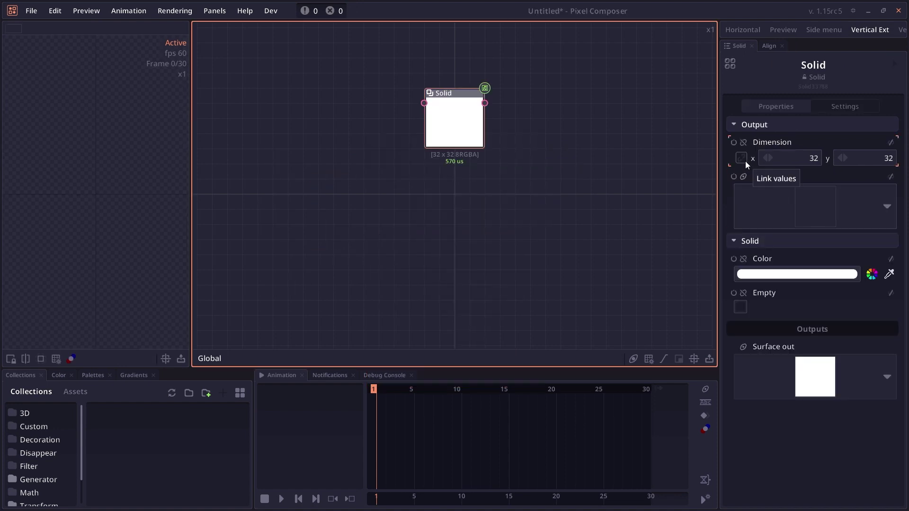
# Set the project's default surface width to 64 pixels.
pyautogui.click(584, 197)
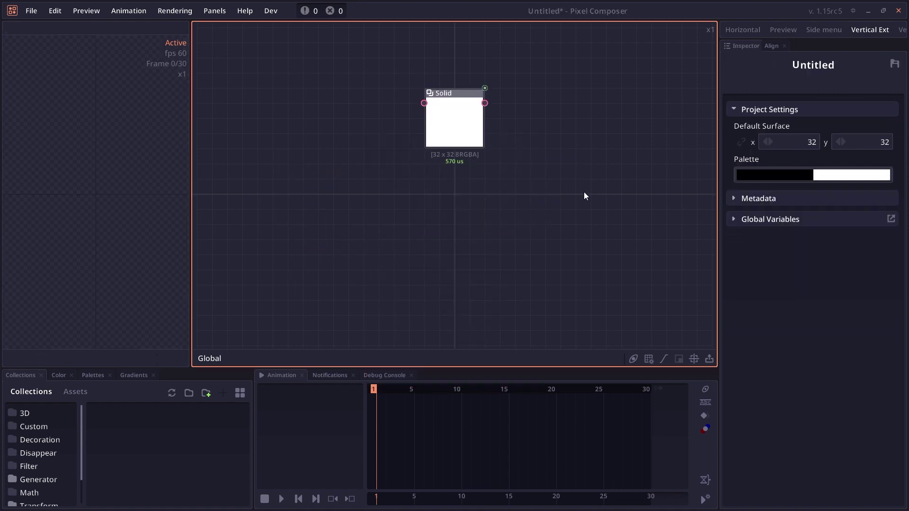
pyautogui.click(794, 141)
pyautogui.write('64')
pyautogui.press('Return')
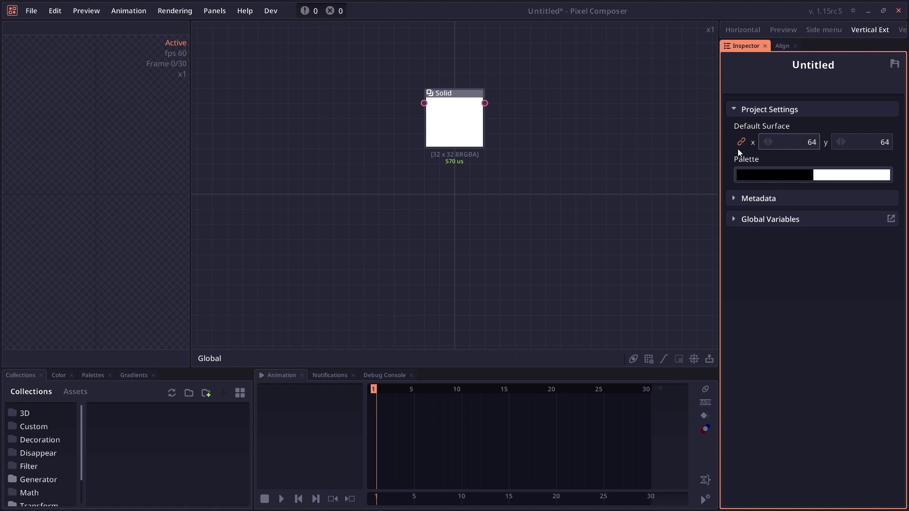
# Add a Solid node from the 'sol' search and confirm the edited project palette.
pyautogui.rightClick(412, 201)
pyautogui.write('soli')
pyautogui.click(450, 261)
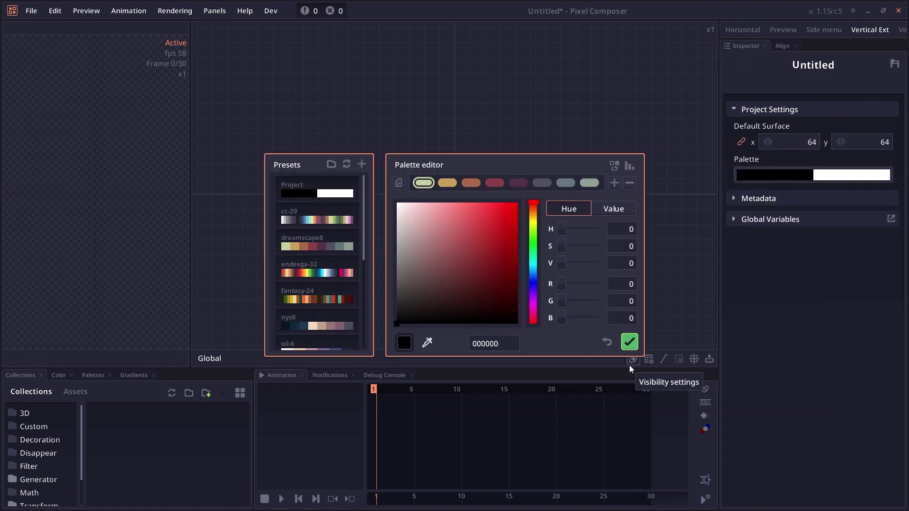
pyautogui.click(630, 342)
# Add another Solid node and bring up palette swatches for its colour.
pyautogui.rightClick(425, 162)
pyautogui.write('so')
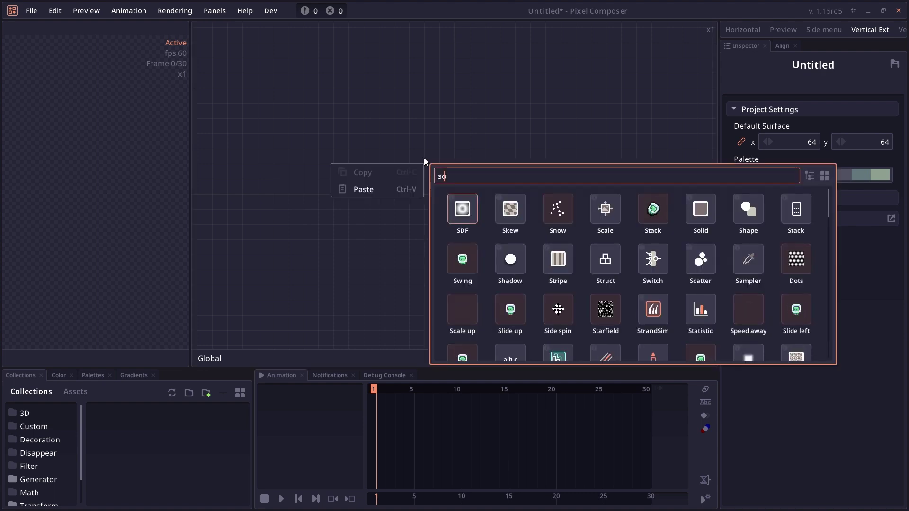
pyautogui.write('li')
pyautogui.click(463, 208)
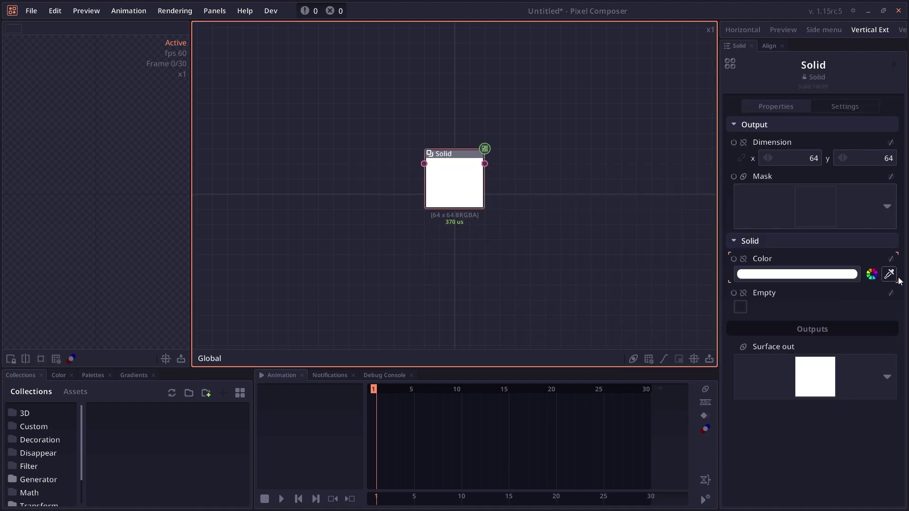
pyautogui.click(872, 275)
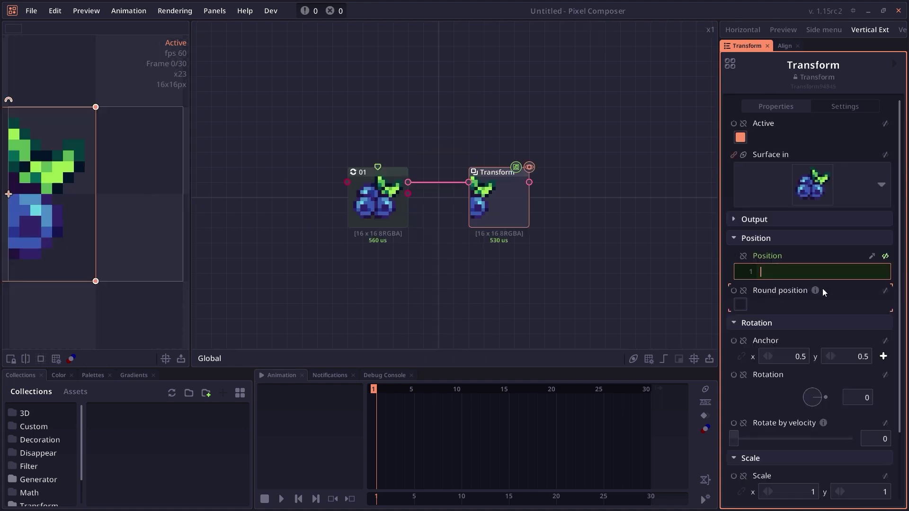
# Write a circular Position expression with sin/cos of project.progress and play it.
pyautogui.write('x = sin')
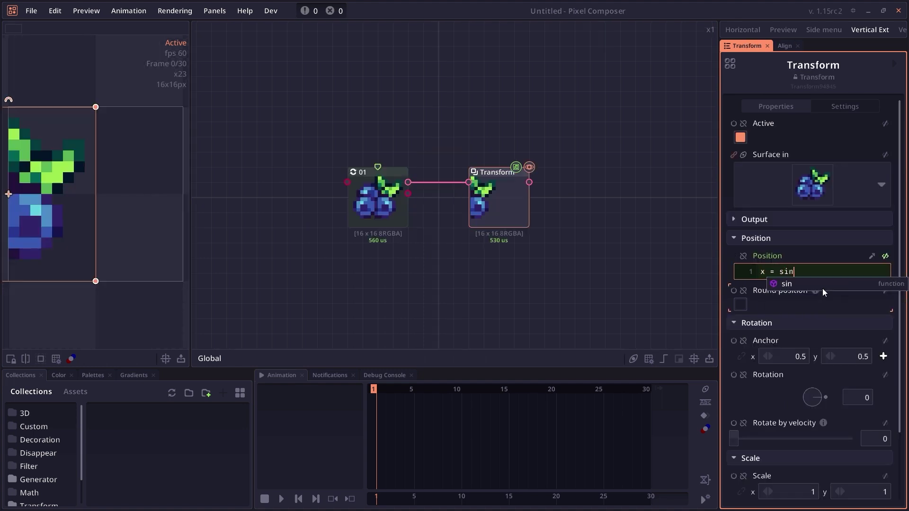
pyautogui.write('(project.progress')
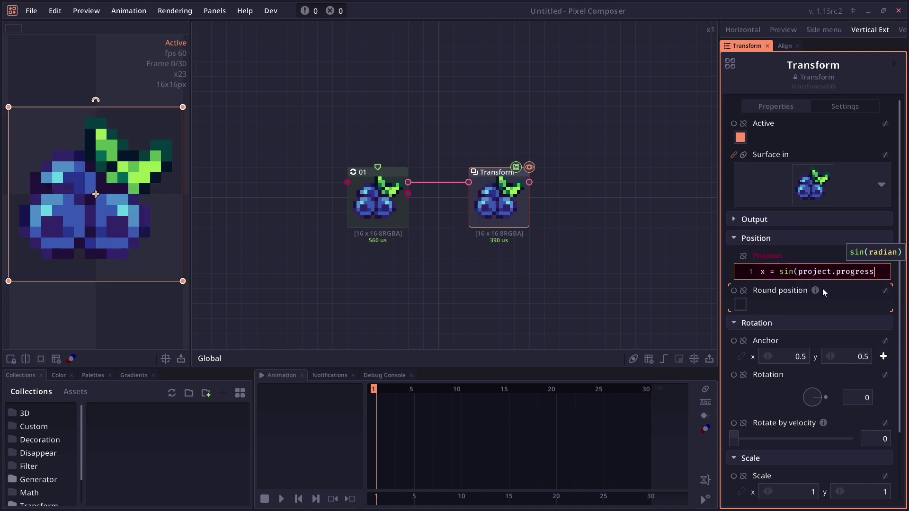
pyautogui.write(' * 2 * pi)')
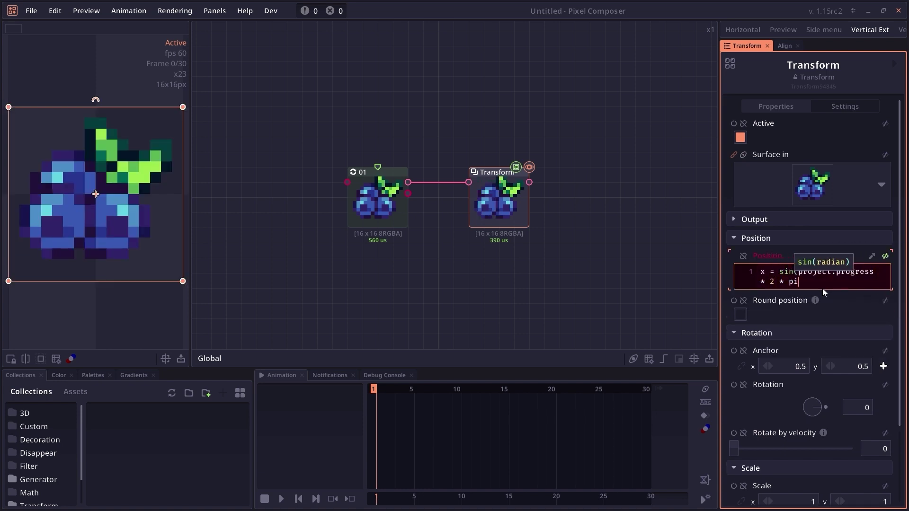
pyautogui.press('Return')
pyautogui.write('y = cos(project.progress * 2 * pi)')
pyautogui.press('Return')
pyautogui.press('Return')
pyautogui.write('[ 0.5, 0.5 ] + [ x, y ] * 0.5')
pyautogui.click(585, 260)
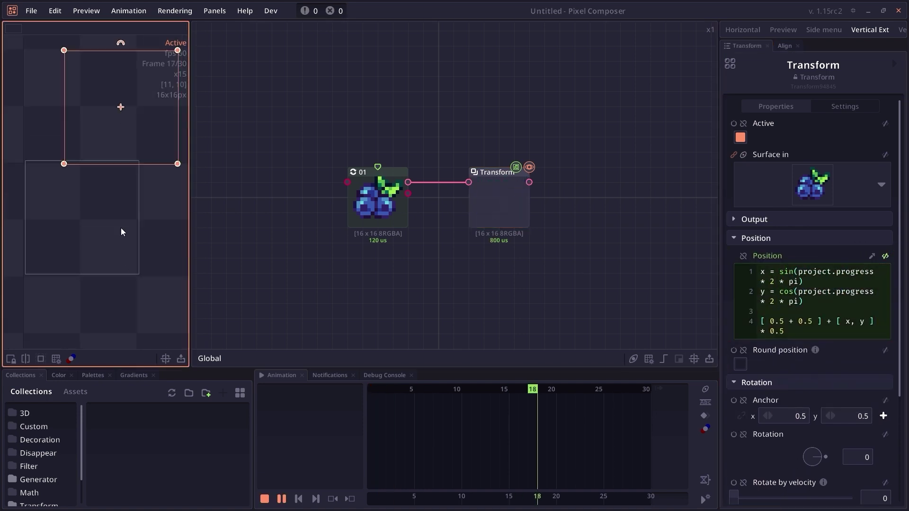
pyautogui.press('space')
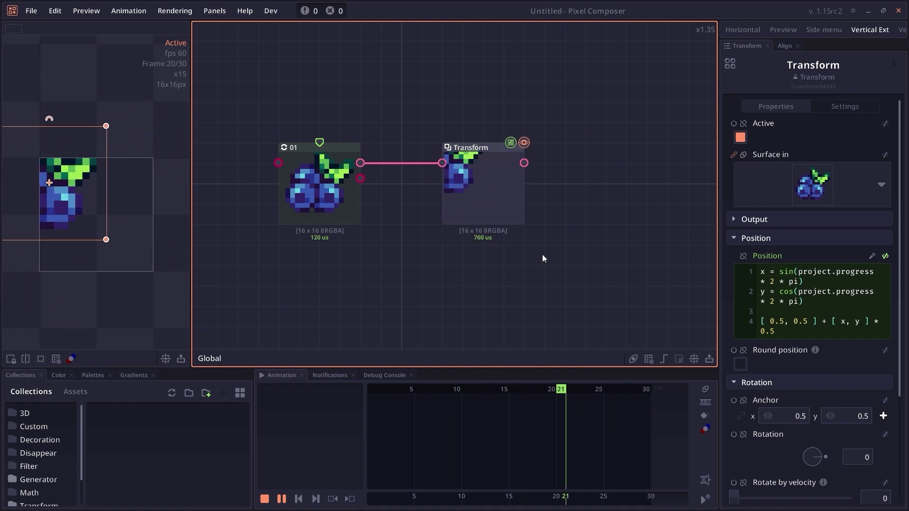
# Replace the x and y terms with wiggle(project.frame, 10, 1, 109).
pyautogui.moveTo(780, 272); pyautogui.dragTo(809, 283)
pyautogui.press('BackSpace')
pyautogui.write('wig')
pyautogui.click(809, 283)
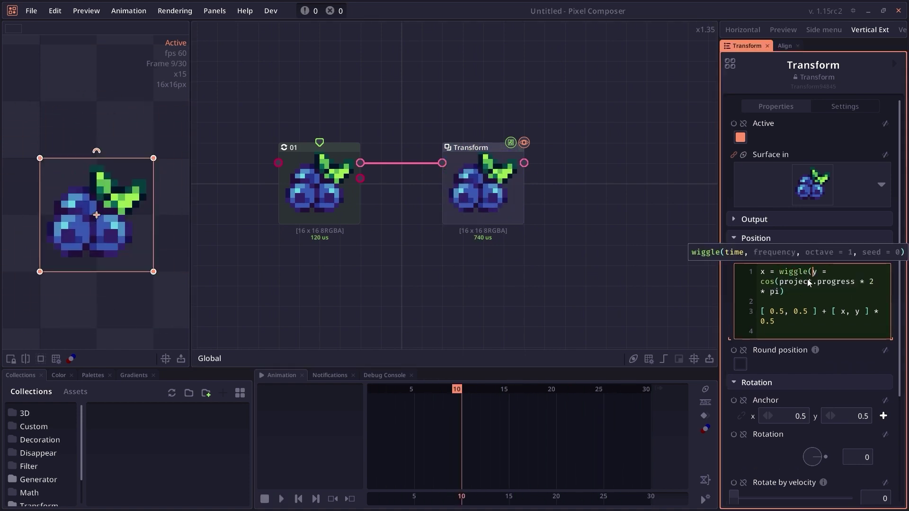
pyautogui.write('project.frame, 10, 1, 109)')
pyautogui.press('Return')
pyautogui.hotkey('shift', 'End')
pyautogui.write('wiggle(project.frame, 10, 1, 109)')
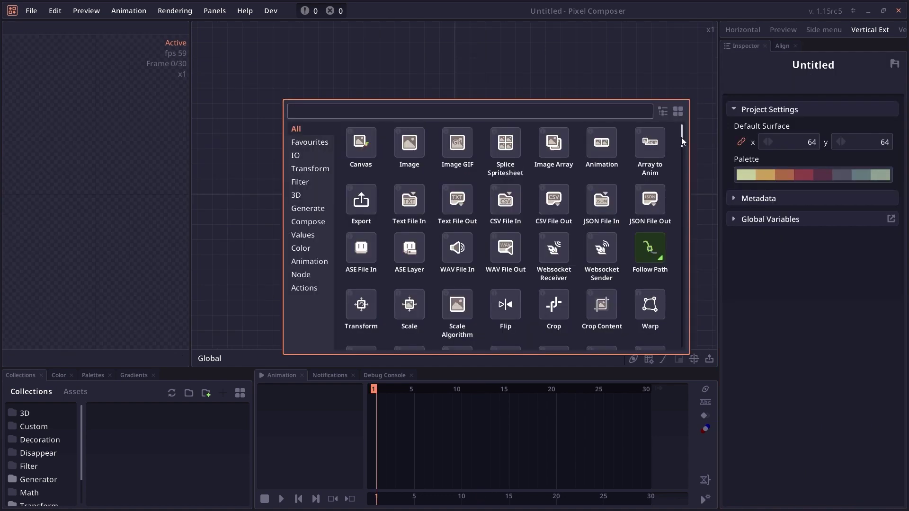
pyautogui.moveTo(681, 138); pyautogui.dragTo(684, 345)
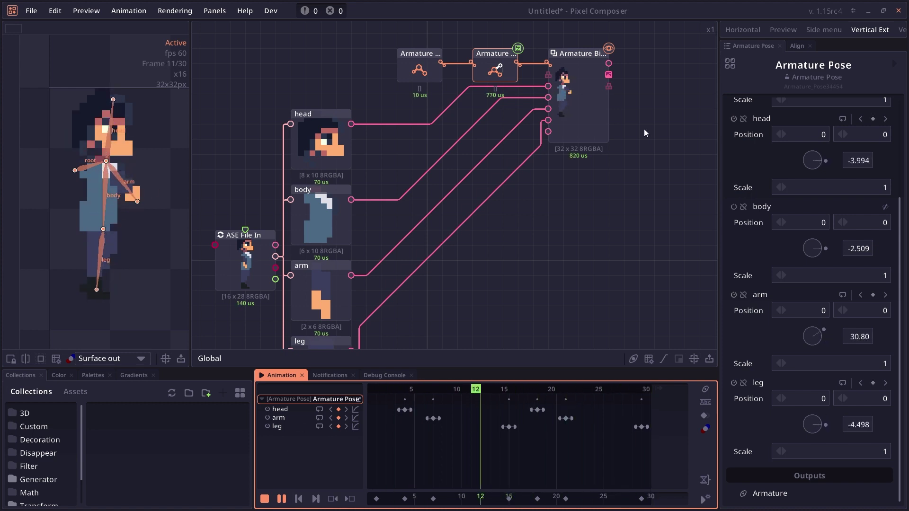
# Inspect the Armature Bind node's bones and refit the preview around the character.
pyautogui.click(589, 113)
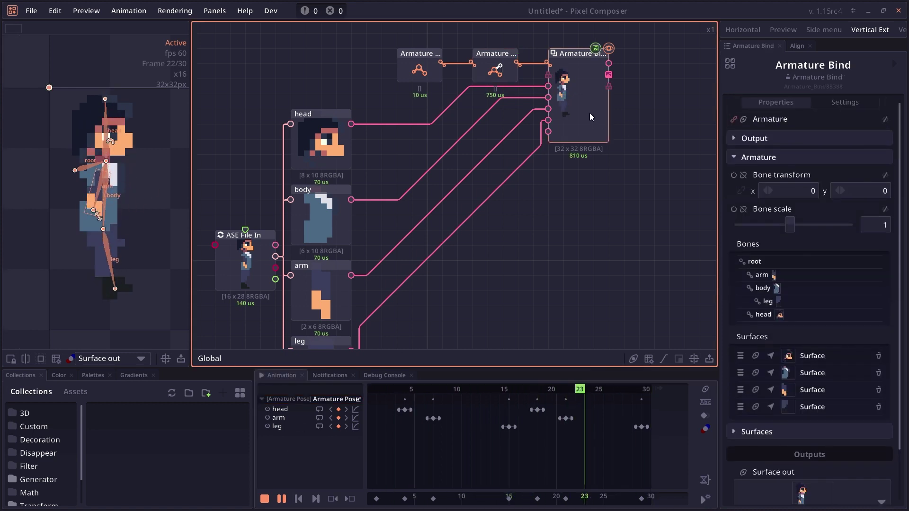
pyautogui.click(148, 198)
pyautogui.press('f')
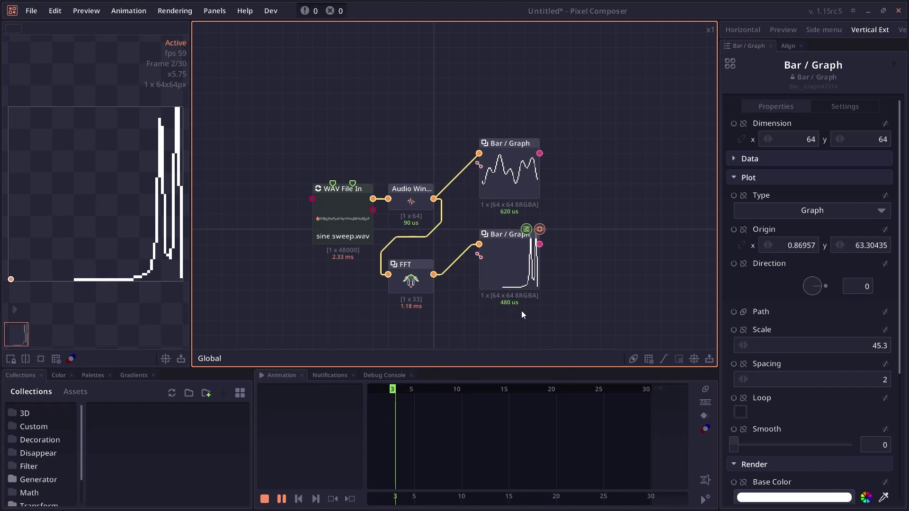
# Inspect the WAV File In node feeding the circular Bar / Graph plots.
pyautogui.click(339, 229)
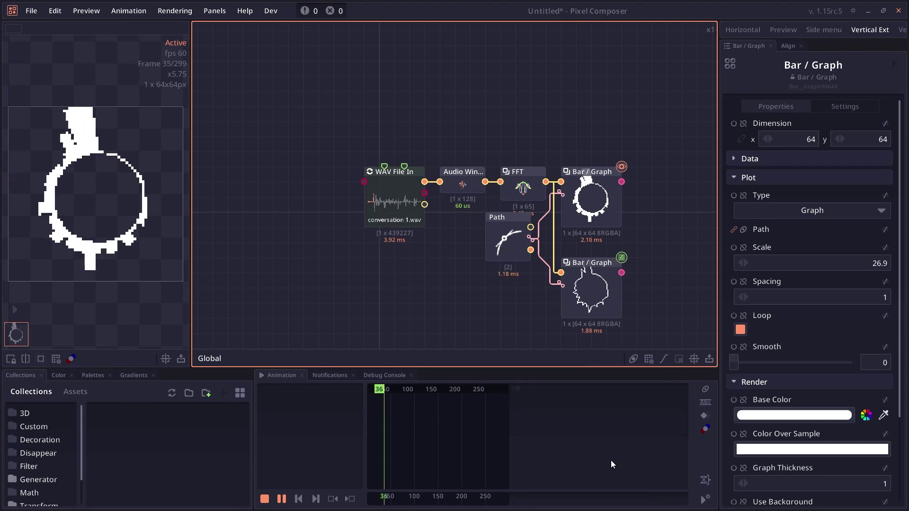
pyautogui.scroll(2, 611, 461)
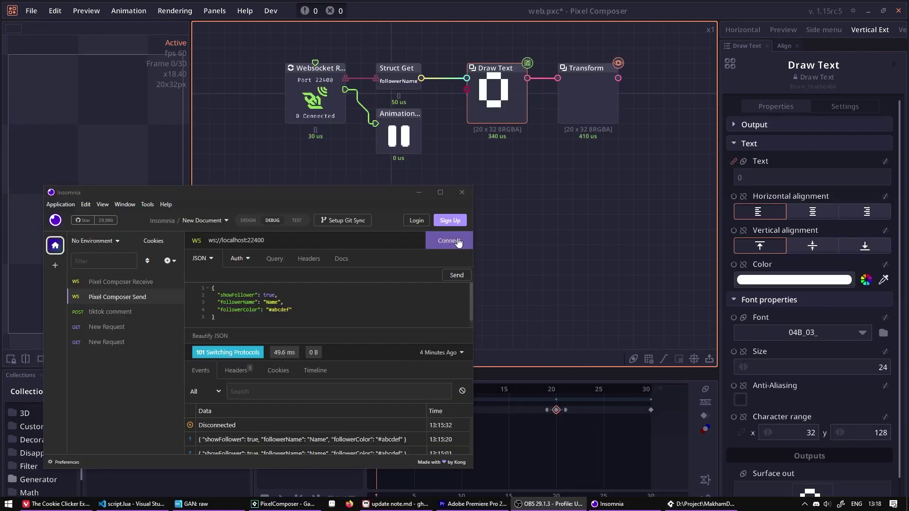
# Send the follower JSON message, then the updated 'Name 2' message, to Pixel Composer.
pyautogui.click(445, 276)
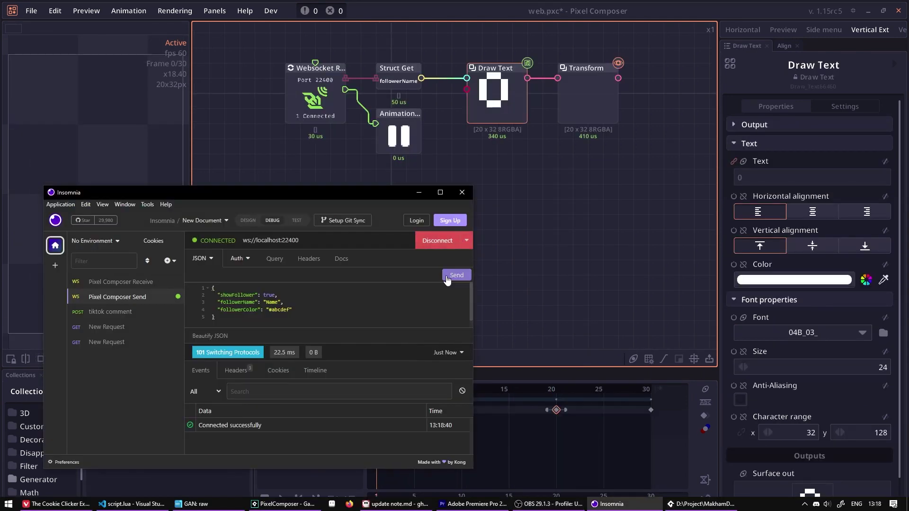
pyautogui.click(450, 278)
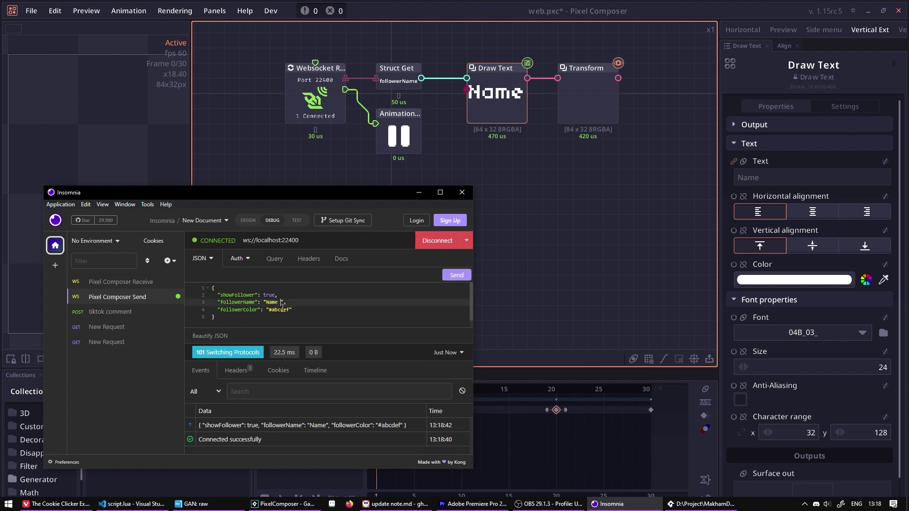
pyautogui.click(457, 277)
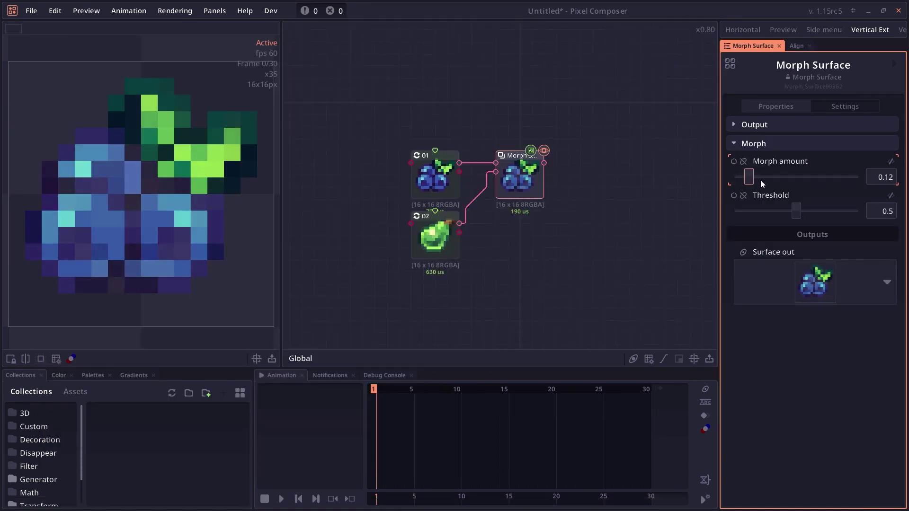
# Increase the blueberry-to-pear morph, rotate the image further, and recolour the Region Fill.
pyautogui.moveTo(760, 180); pyautogui.dragTo(880, 181)
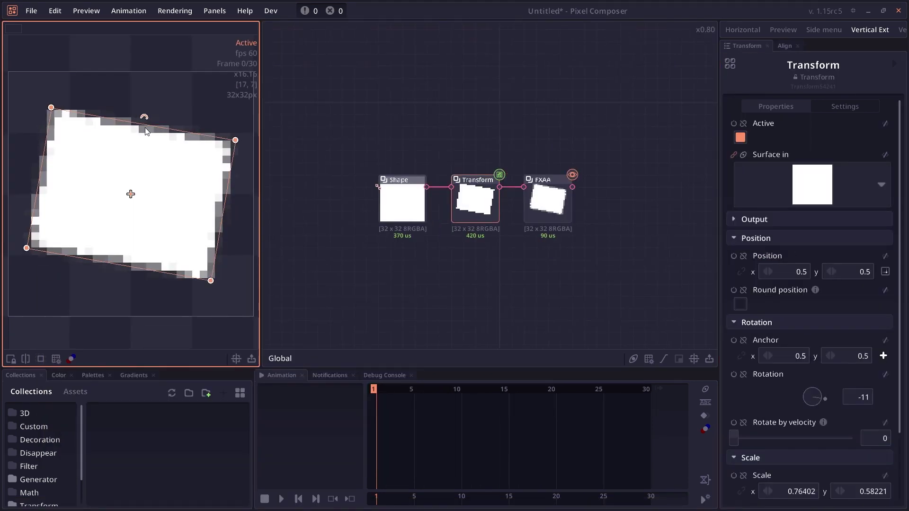
pyautogui.moveTo(146, 131); pyautogui.dragTo(169, 142)
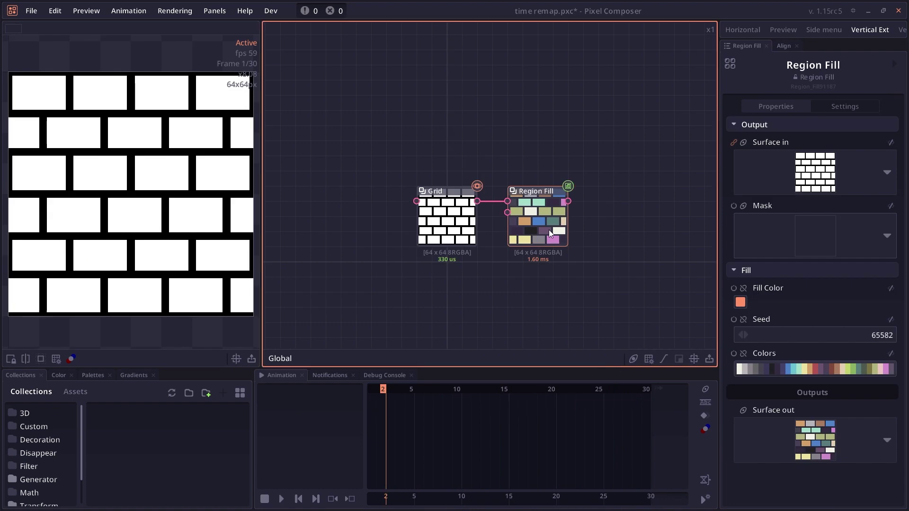
pyautogui.click(550, 229)
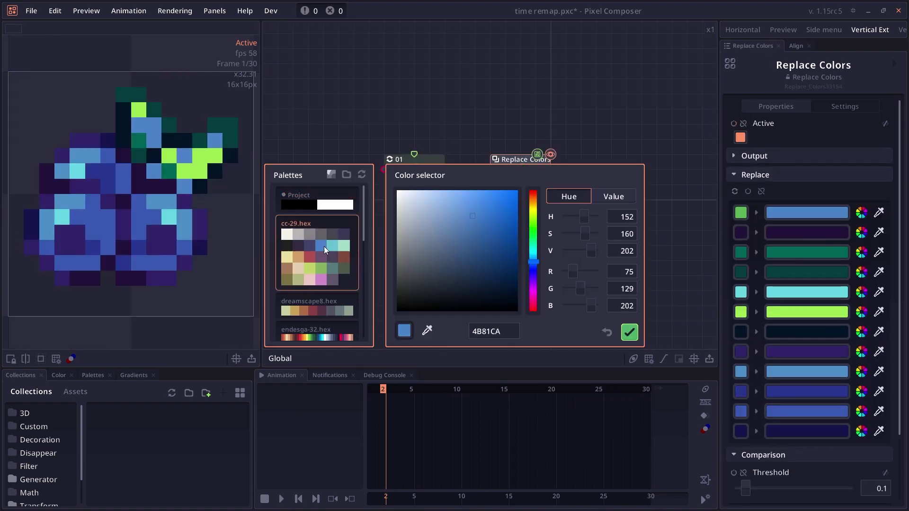
pyautogui.click(307, 267)
pyautogui.click(805, 271)
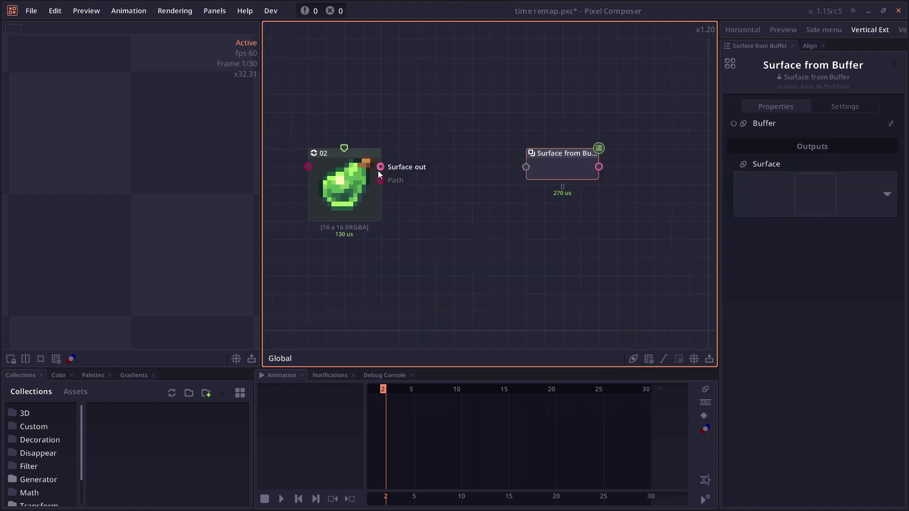
# Attach a Buffer from Surface node to image 02's output via the 'buff' search.
pyautogui.moveTo(380, 167); pyautogui.dragTo(415, 164)
pyautogui.write('buff')
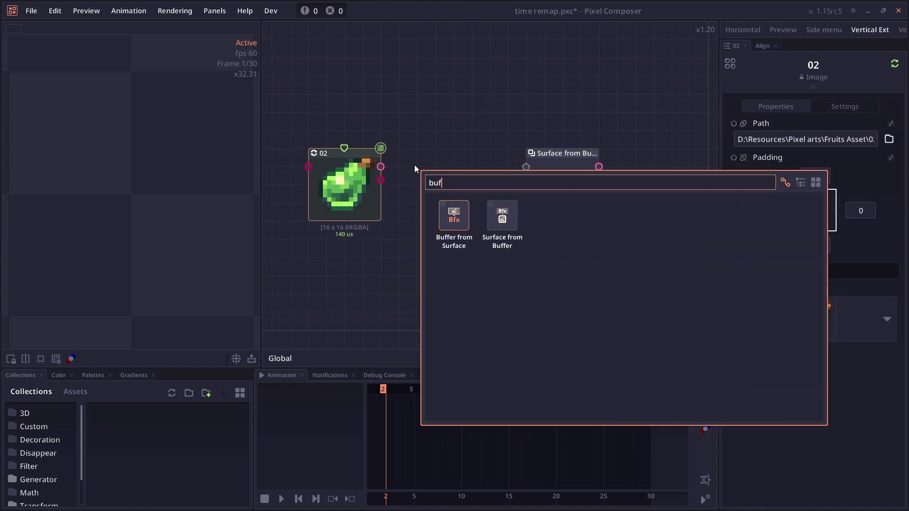
pyautogui.click(451, 216)
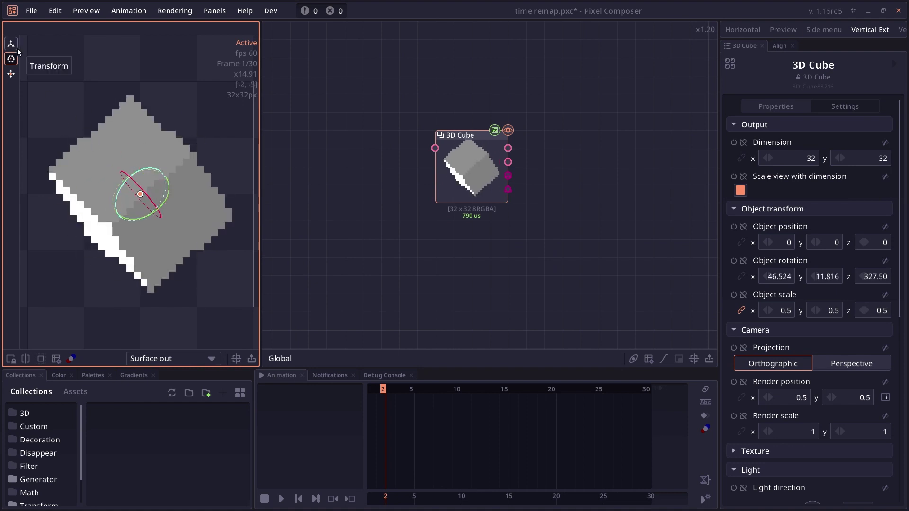
# Rotate and reposition the 3D cube in the preview, then switch to rescaling it.
pyautogui.click(11, 43)
pyautogui.moveTo(140, 194)
pyautogui.mouseDown()
pyautogui.moveTo(146, 179)
pyautogui.moveTo(133, 178)
pyautogui.moveTo(152, 190)
pyautogui.moveTo(135, 199)
pyautogui.mouseUp()
pyautogui.click(10, 73)
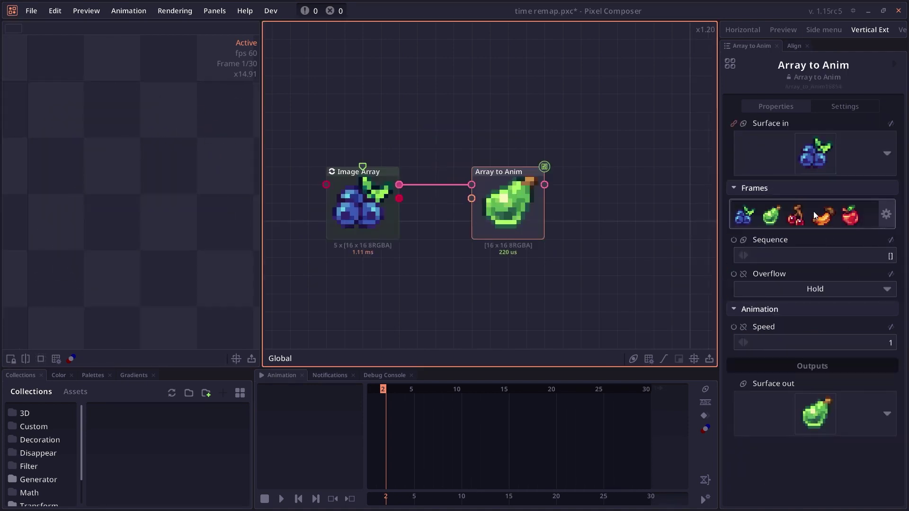
# Build the frame sequence: blueberry in slot 1, cherry in slot 5, another frame in slot 6.
pyautogui.click(813, 209)
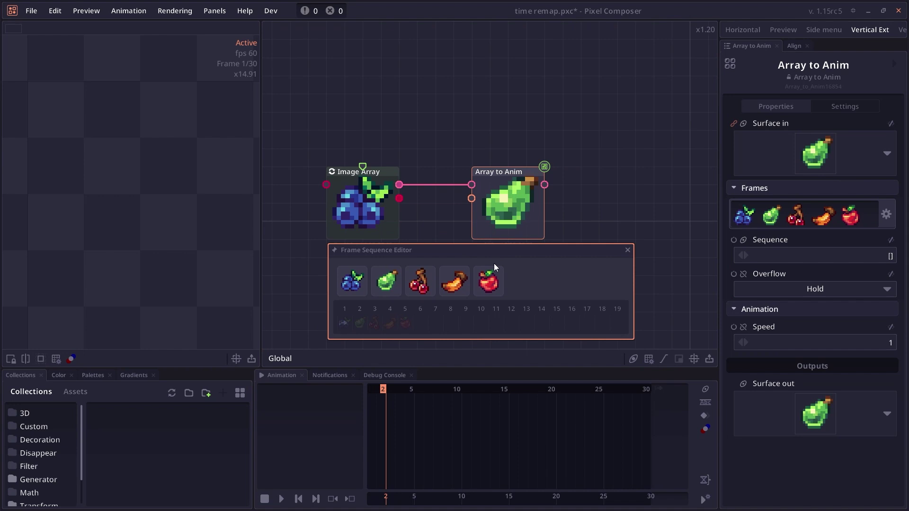
pyautogui.moveTo(354, 316); pyautogui.dragTo(353, 311)
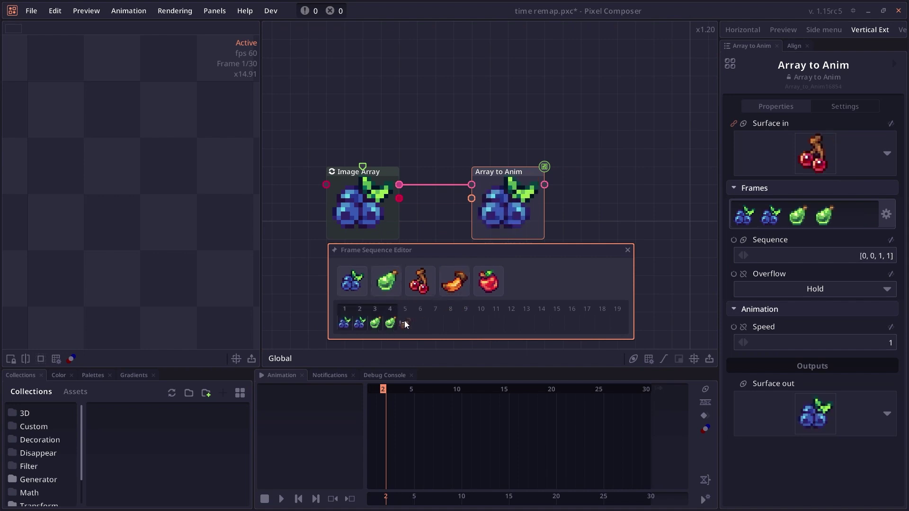
pyautogui.moveTo(404, 320); pyautogui.dragTo(405, 321)
pyautogui.moveTo(421, 281); pyautogui.dragTo(430, 311)
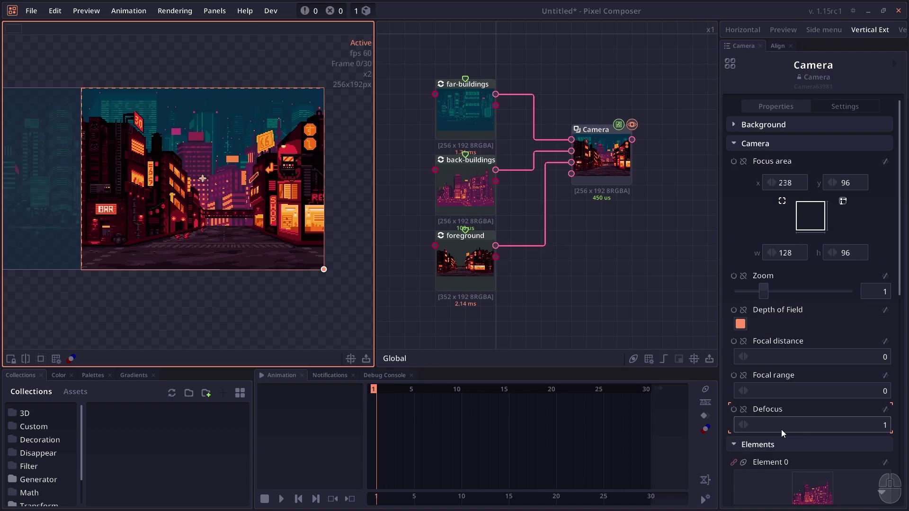
# Set the camera Defocus to 8 and show the edge-detected sprite.
pyautogui.click(809, 426)
pyautogui.write('8')
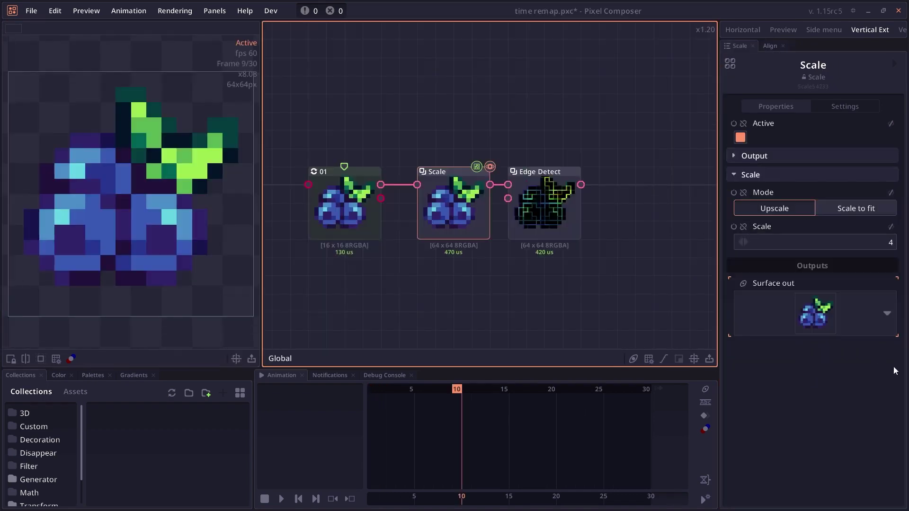
pyautogui.click(555, 225)
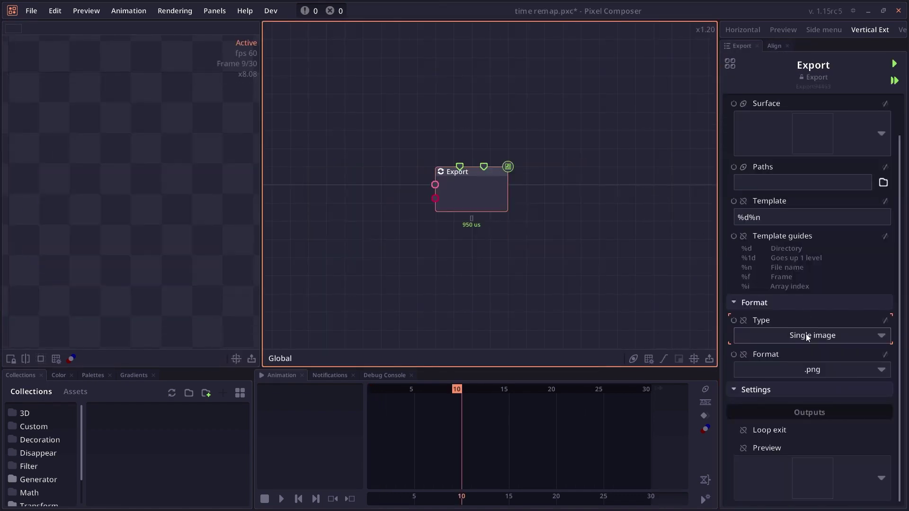
# Set Export to a .png image sequence and wire Group Input into Blur's surface.
pyautogui.click(807, 335)
pyautogui.click(811, 374)
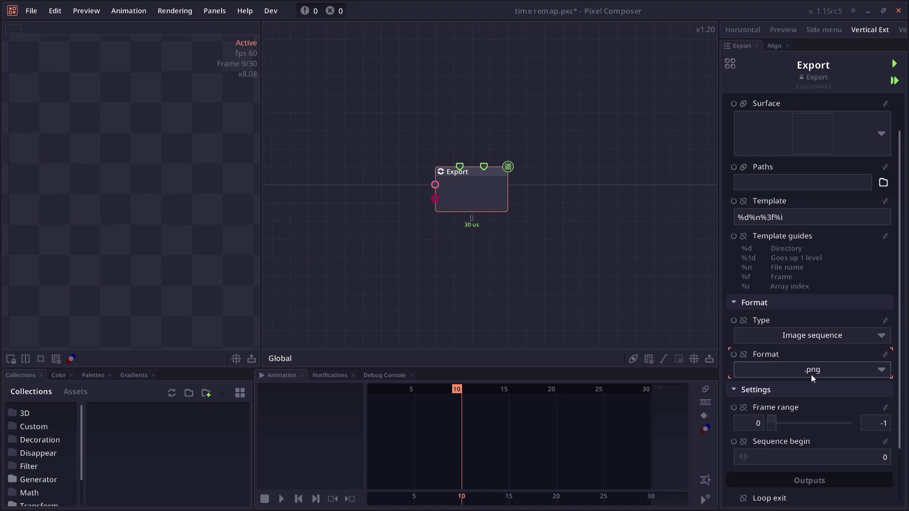
pyautogui.click(811, 374)
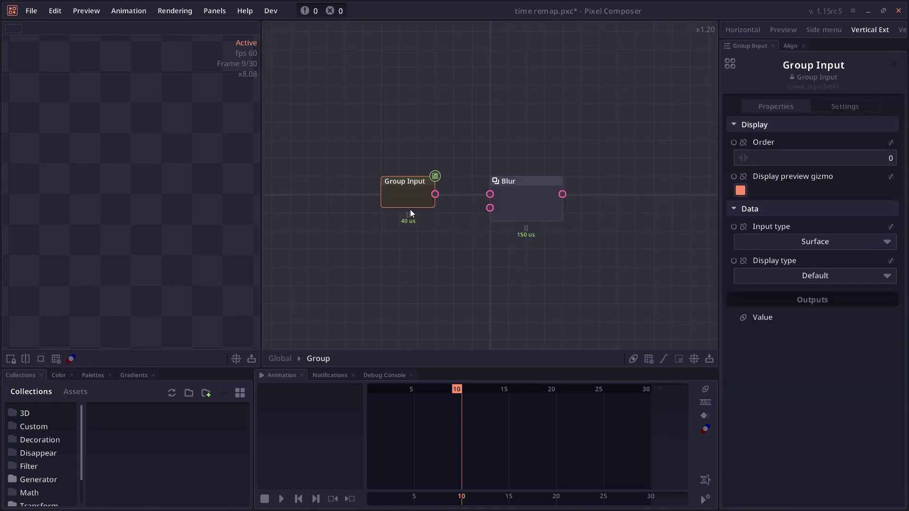
pyautogui.moveTo(489, 194); pyautogui.dragTo(490, 194)
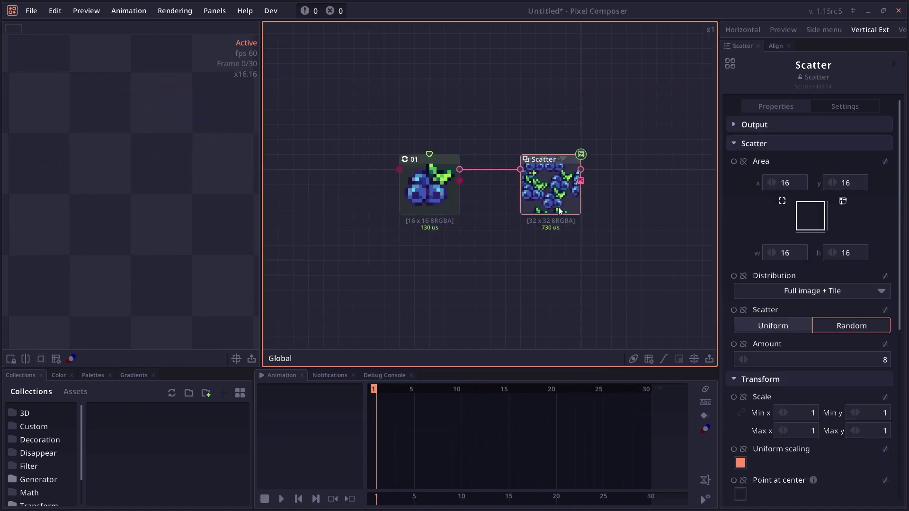
# Tile the scatter preview in both directions.
pyautogui.click(46, 355)
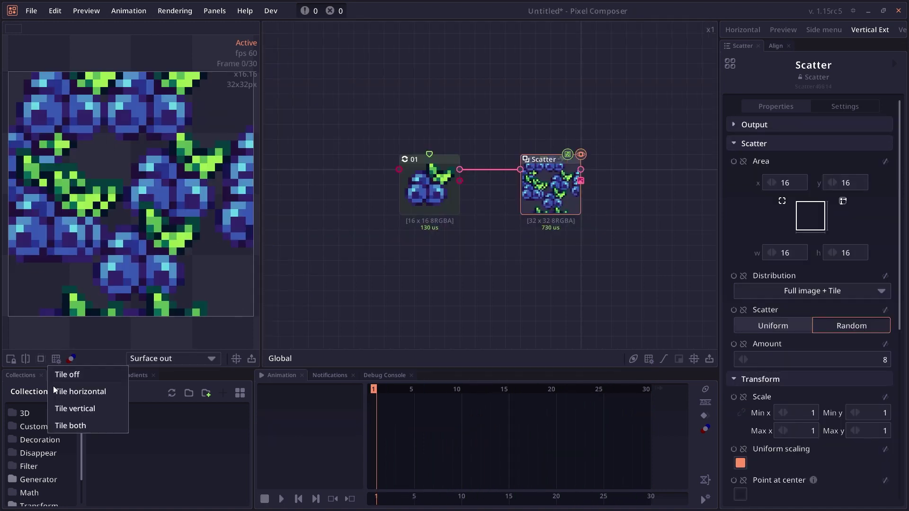
pyautogui.click(68, 426)
pyautogui.scroll(-5, 121, 210)
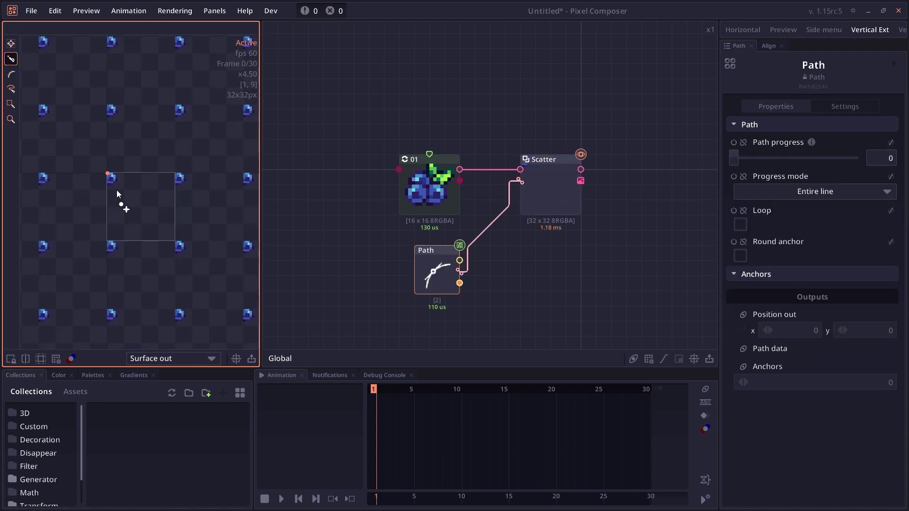
# Draw a two-anchor scatter path, then enlarge and rotate the cherry layer.
pyautogui.moveTo(122, 186); pyautogui.dragTo(149, 176)
pyautogui.moveTo(158, 225); pyautogui.dragTo(202, 209)
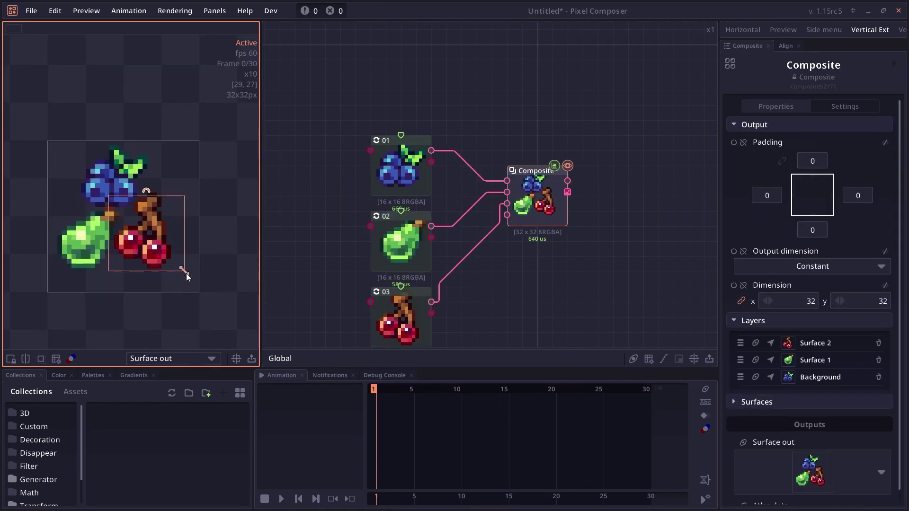
pyautogui.moveTo(186, 274); pyautogui.dragTo(225, 311)
pyautogui.moveTo(149, 157); pyautogui.dragTo(199, 176)
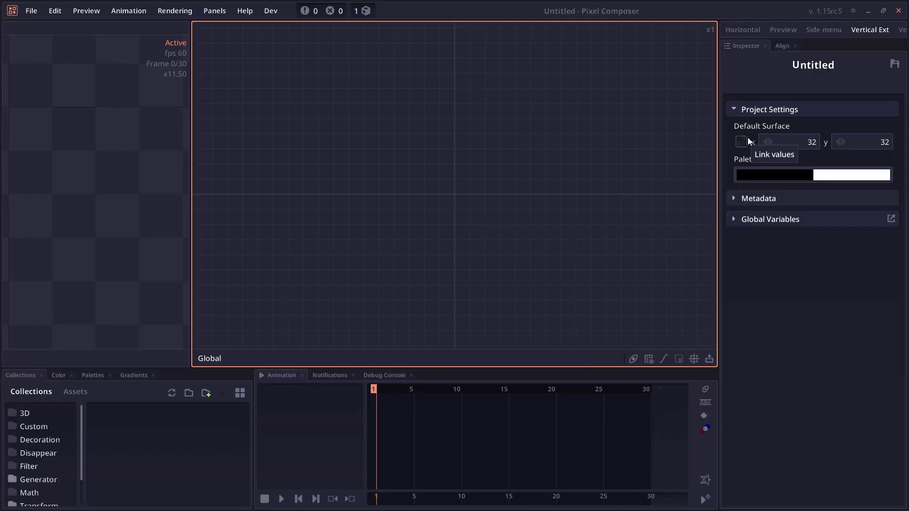
# Link the default surface width and height and set the size to 64.
pyautogui.click(748, 142)
pyautogui.click(791, 145)
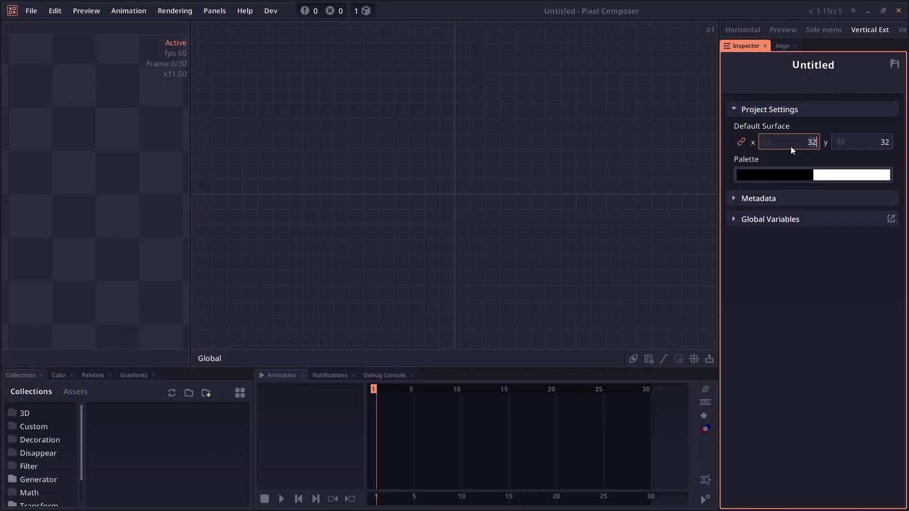
pyautogui.press('BackSpace')
pyautogui.press('BackSpace')
pyautogui.write('64')
pyautogui.press('Return')
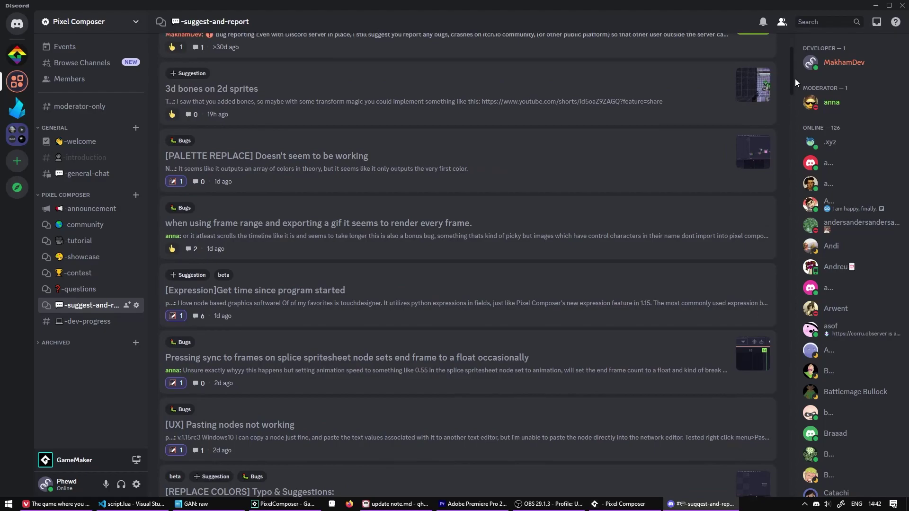
pyautogui.moveTo(795, 78); pyautogui.dragTo(797, 125)
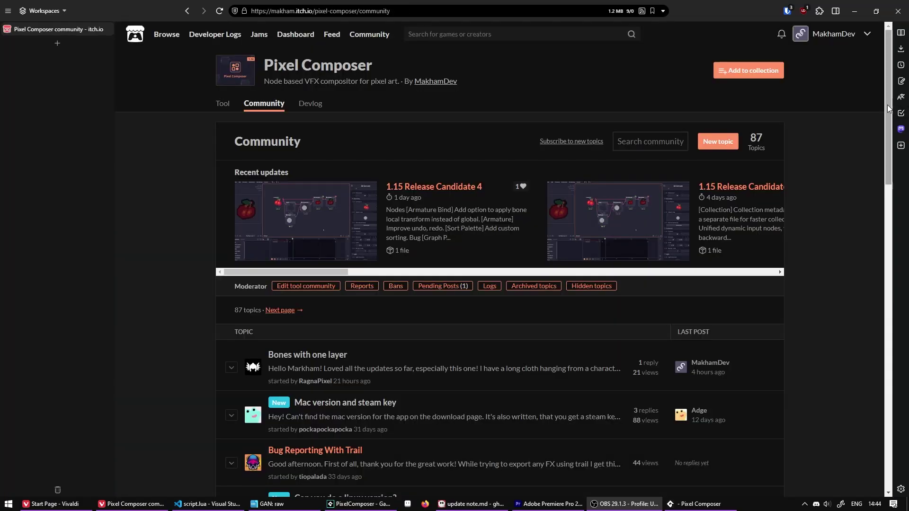
pyautogui.moveTo(889, 109); pyautogui.dragTo(881, 206)
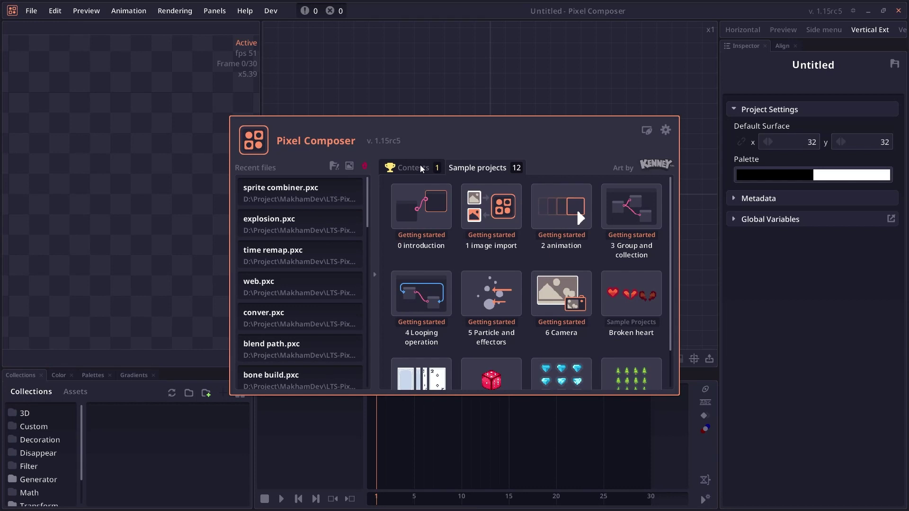
# View the Test contest's details in the Contests list and its Discord thread.
pyautogui.click(421, 169)
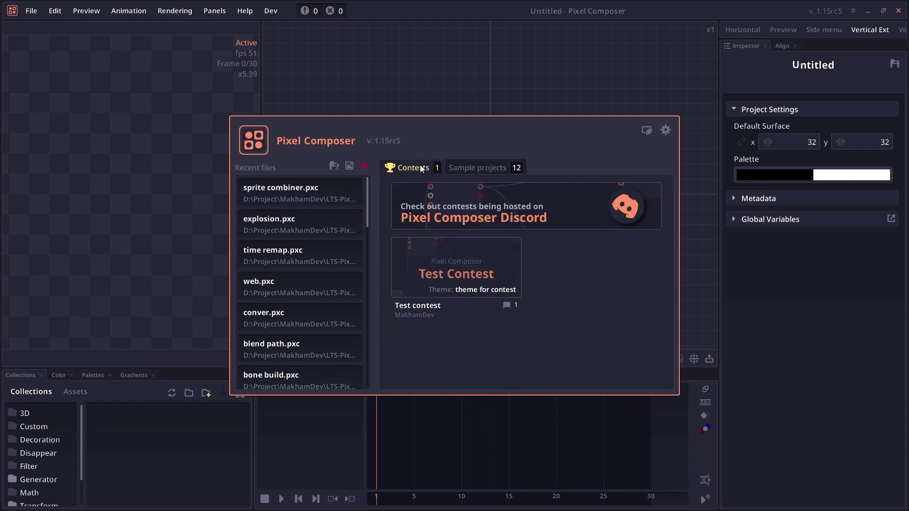
pyautogui.click(469, 271)
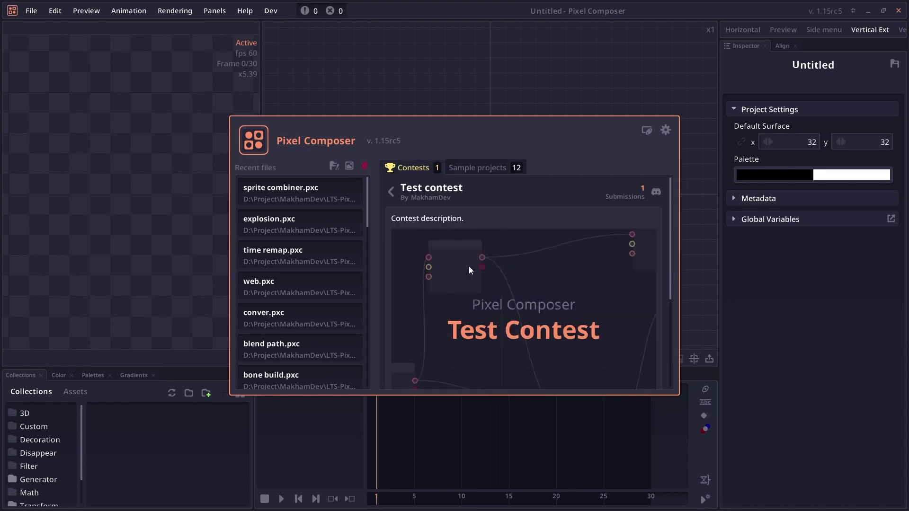
pyautogui.scroll(-5, 469, 266)
pyautogui.scroll(5, 469, 266)
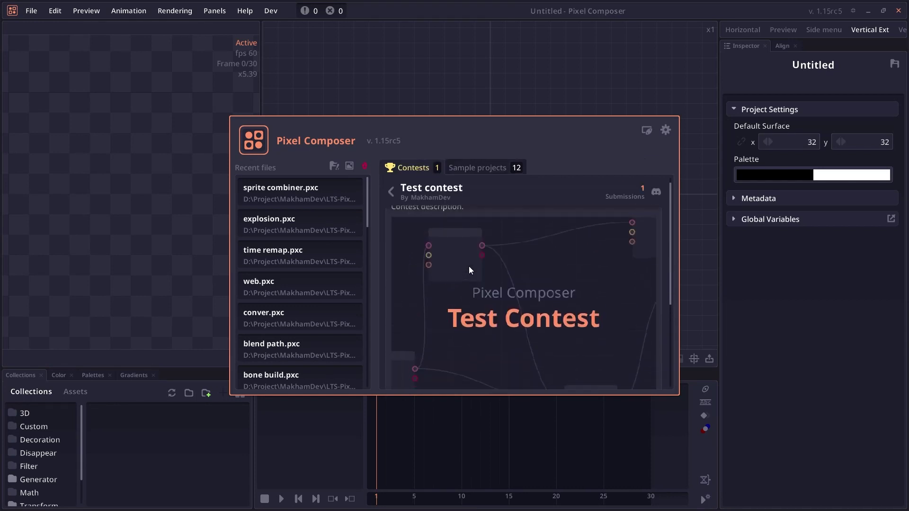
pyautogui.click(396, 194)
pyautogui.click(427, 252)
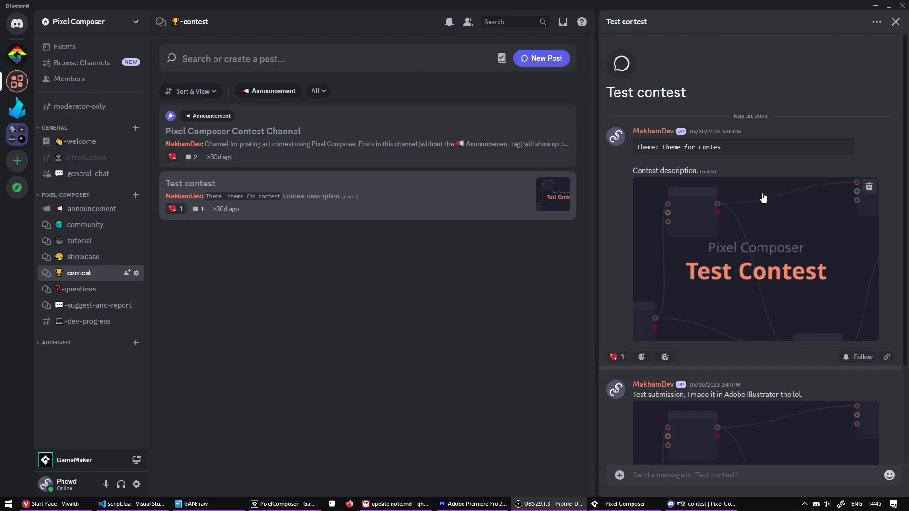
pyautogui.scroll(-3, 764, 198)
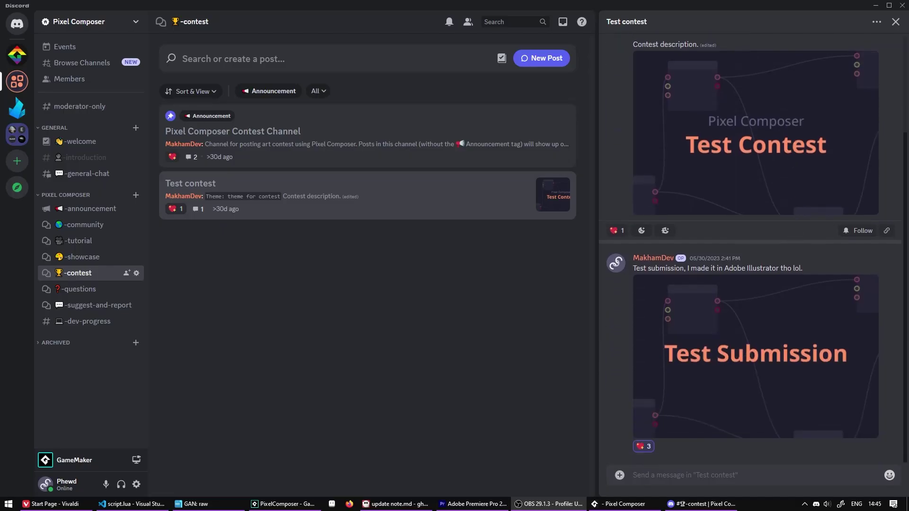
# Return to Pixel Composer and rotate the castle 3D model in the preview.
pyautogui.hotkey('alt', 'Tab')
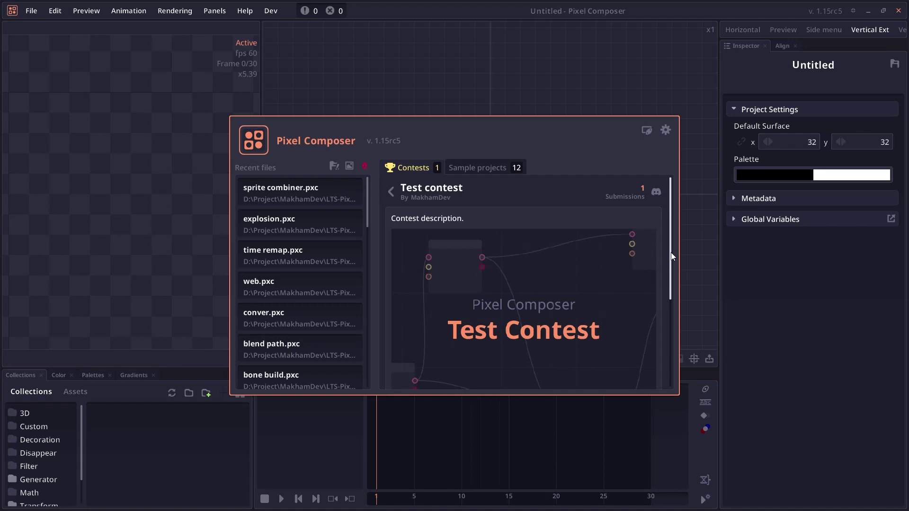
pyautogui.moveTo(672, 252); pyautogui.dragTo(657, 387)
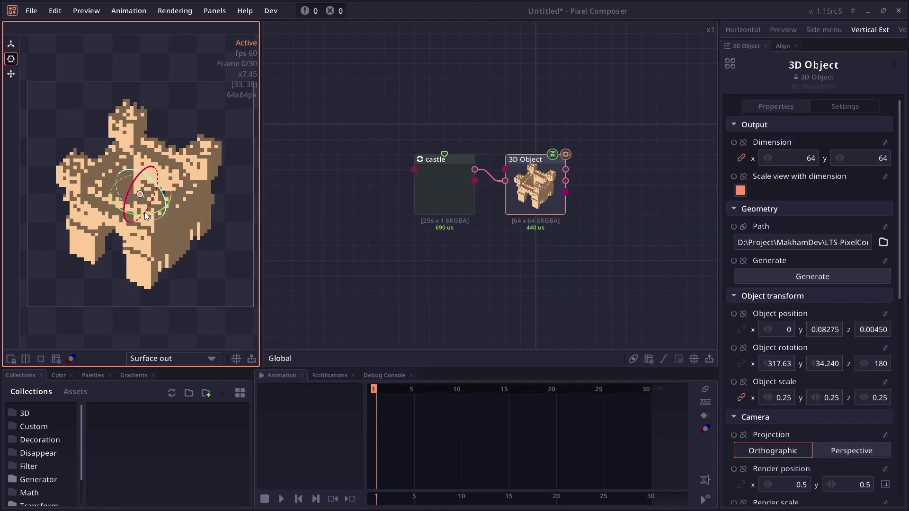
pyautogui.moveTo(146, 214); pyautogui.dragTo(81, 187)
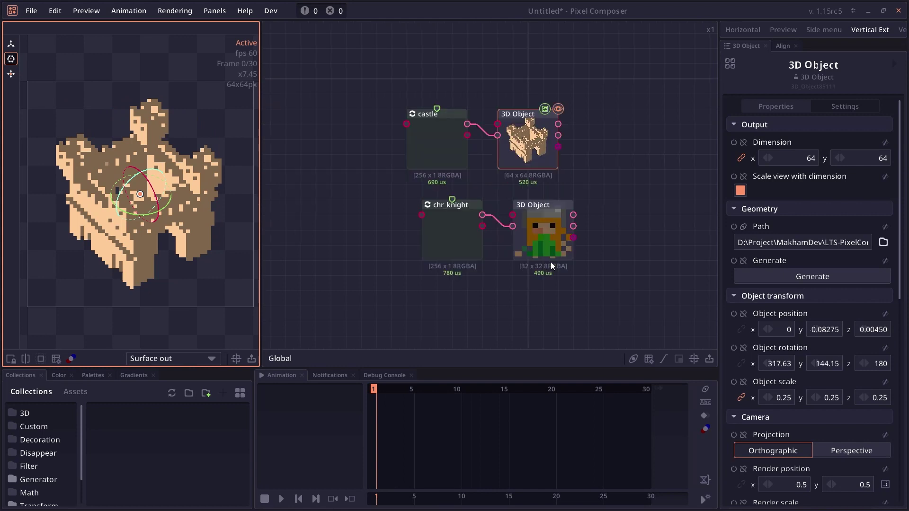
# Preview the knight 3D object at 64x64, scale it to 0.5, and tilt it.
pyautogui.click(550, 263)
pyautogui.click(740, 159)
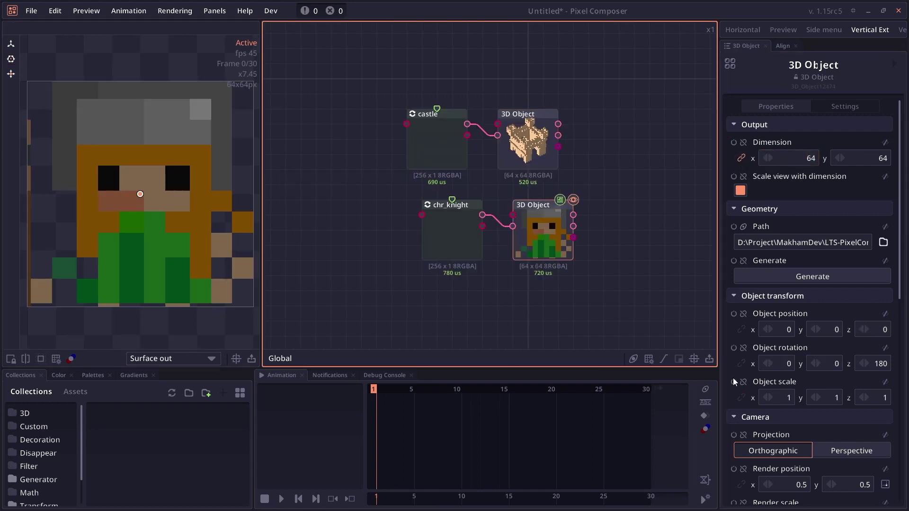
pyautogui.click(772, 398)
pyautogui.write('0.5')
pyautogui.press('Return')
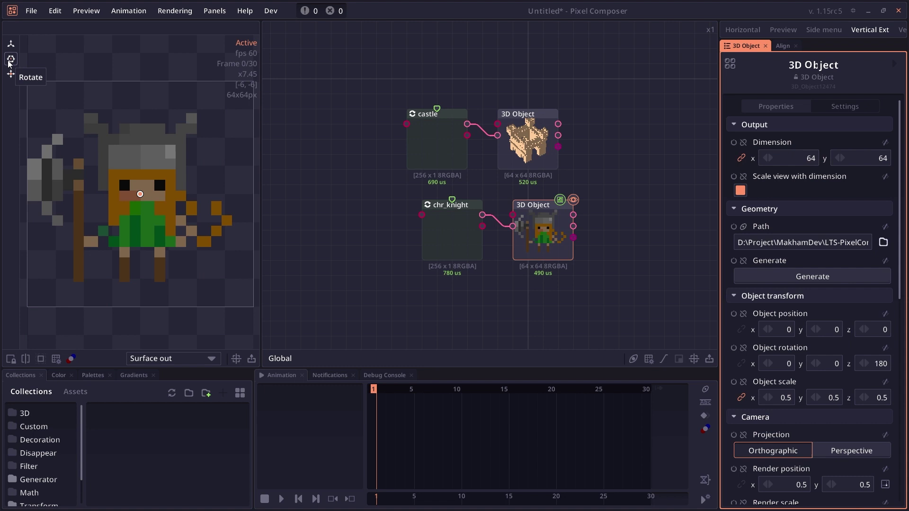
pyautogui.click(11, 59)
pyautogui.moveTo(145, 179); pyautogui.dragTo(190, 199)
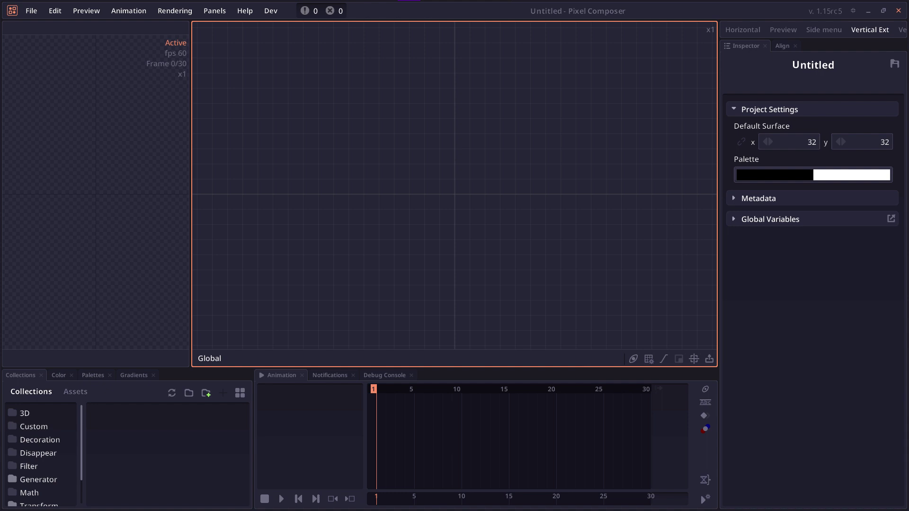